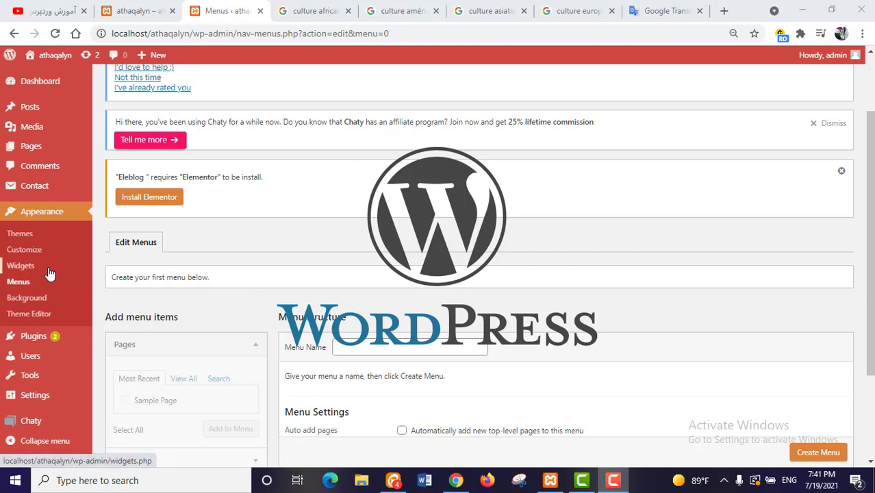
Step: Add a post category named AFRIQUE with the slug afrique
{"action": "mouse_move", "coordinate": [31, 115]}
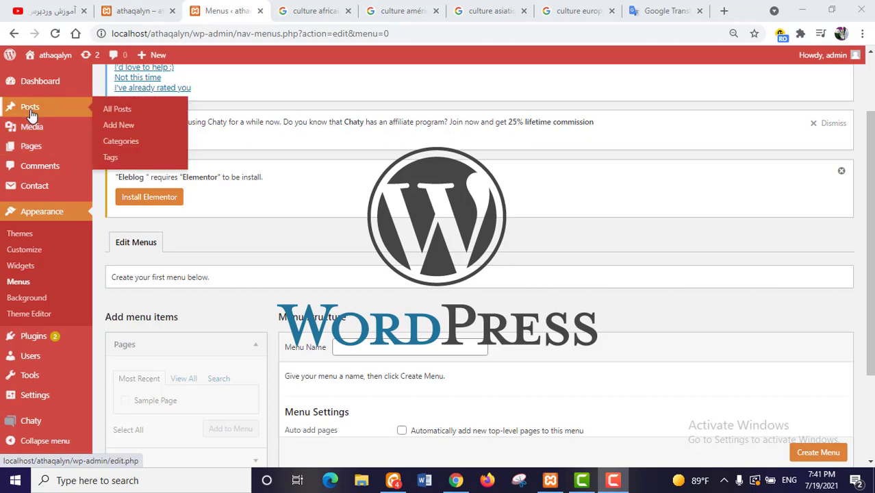
{"action": "left_click", "coordinate": [119, 144]}
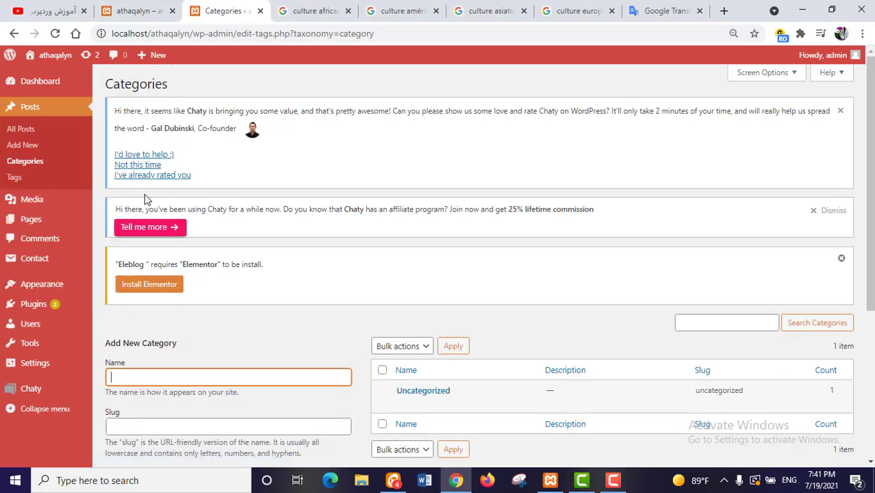
{"action": "scroll", "coordinate": [171, 240], "scroll_direction": "down", "scroll_amount": 3}
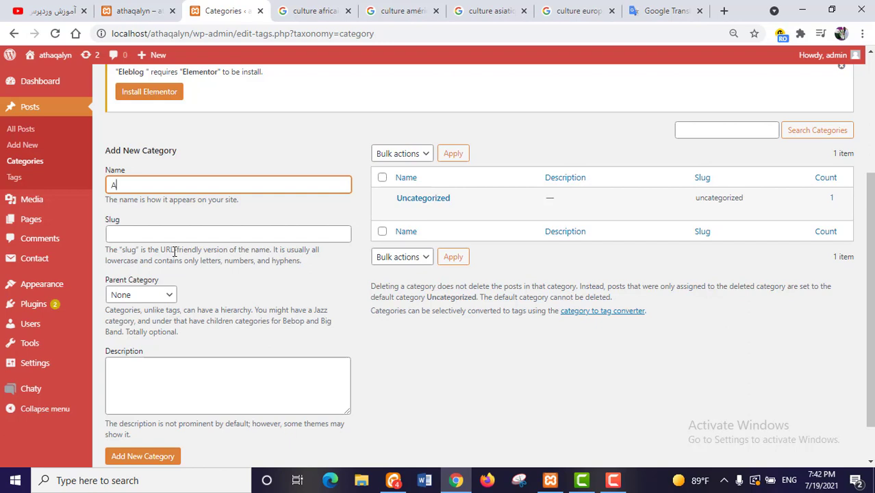
{"action": "type", "text": "FRIQUE"}
{"action": "left_click", "coordinate": [163, 231]}
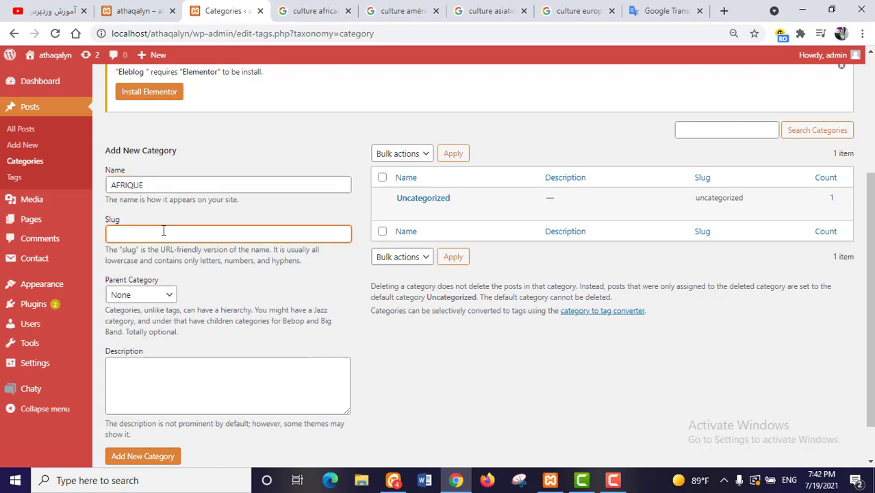
{"action": "type", "text": "afrique"}
{"action": "scroll", "coordinate": [170, 240], "scroll_direction": "down", "scroll_amount": 2}
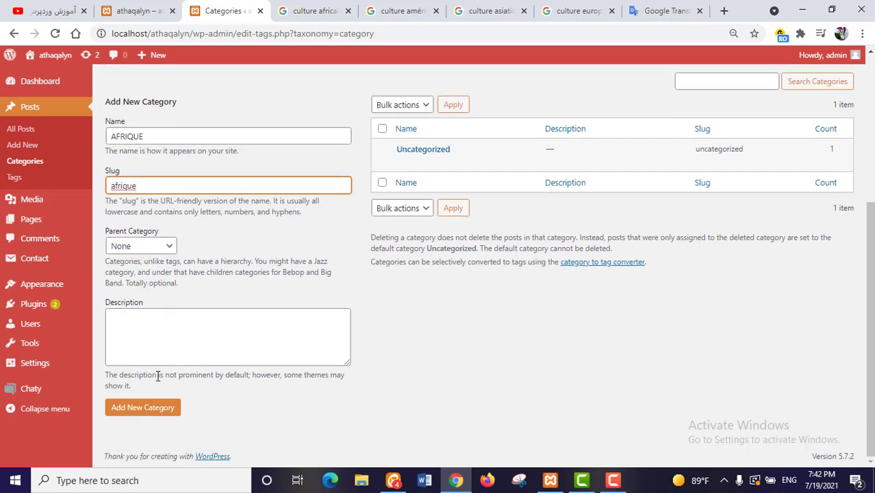
{"action": "left_click", "coordinate": [150, 410]}
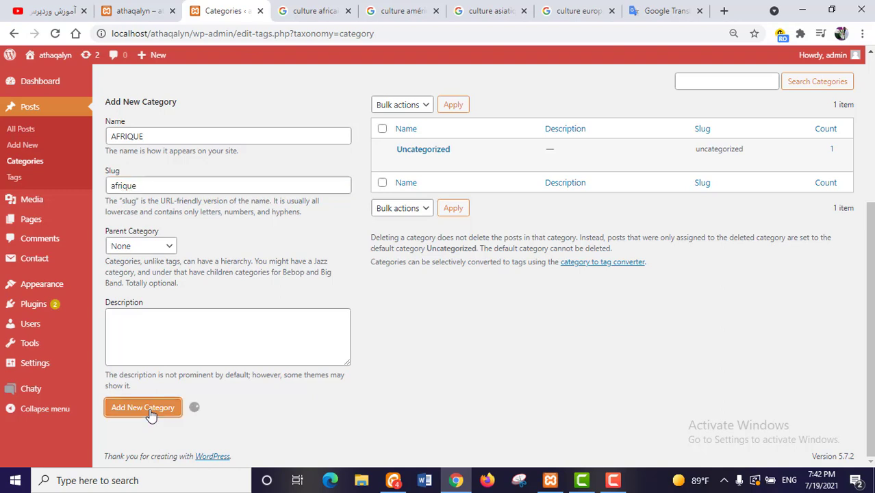
Step: Add a post category named AMERIQUE with the slug amerique
{"action": "left_click", "coordinate": [151, 134]}
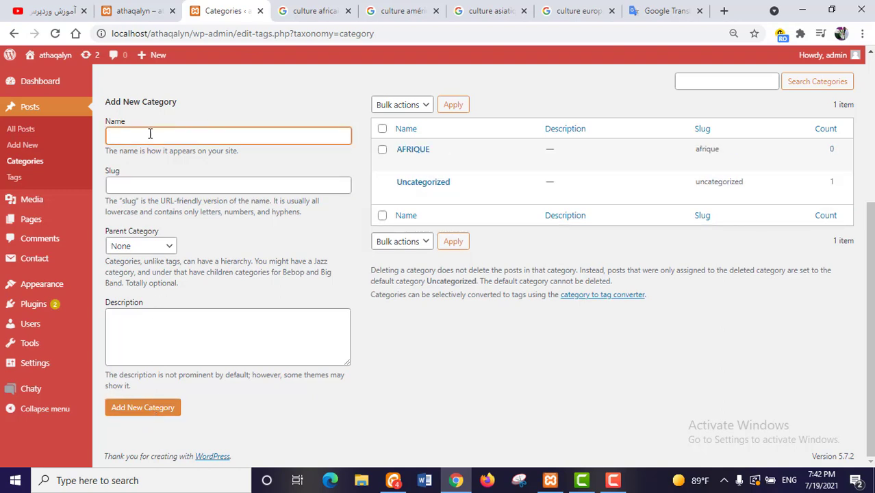
{"action": "type", "text": "ameria"}
{"action": "key", "text": "BackSpace"}
{"action": "key", "text": "BackSpace"}
{"action": "key", "text": "BackSpace"}
{"action": "key", "text": "BackSpace"}
{"action": "key", "text": "BackSpace"}
{"action": "key", "text": "BackSpace"}
{"action": "type", "text": "AMERIQUE"}
{"action": "left_click", "coordinate": [144, 185]}
{"action": "type", "text": "a"}
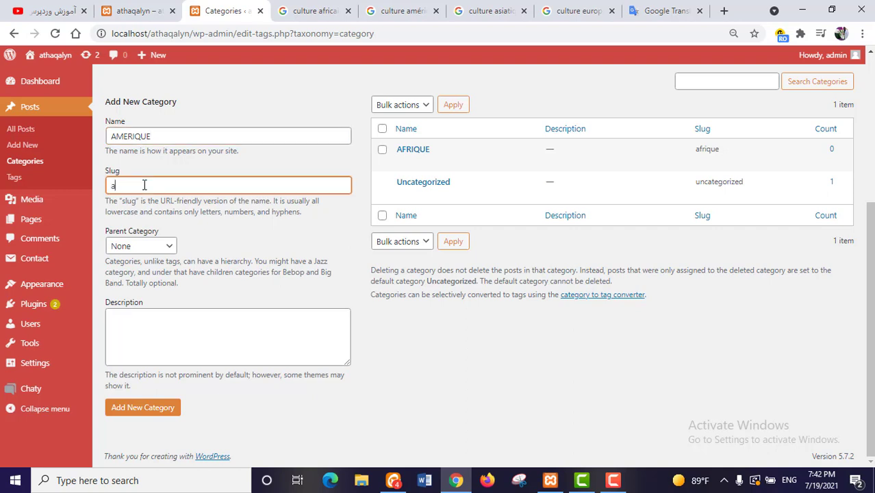
{"action": "type", "text": "merique"}
{"action": "left_click", "coordinate": [143, 408]}
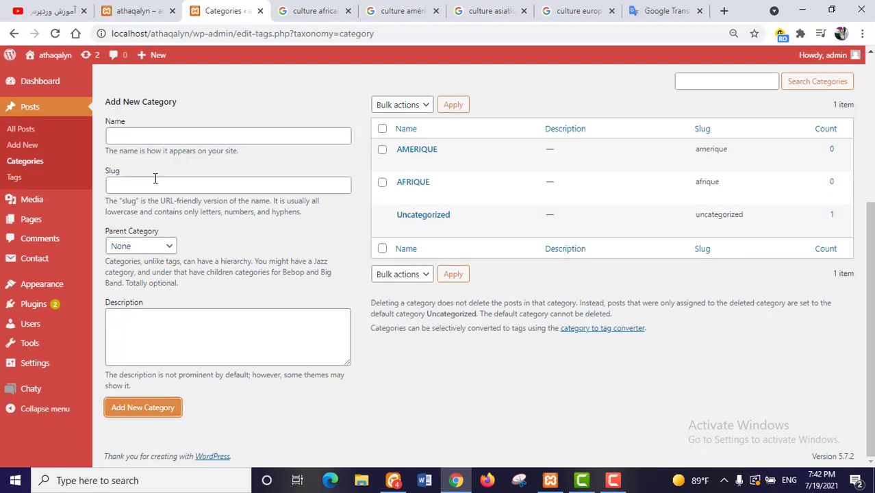
Step: Add a post category named ASIE with the slug asie
{"action": "left_click", "coordinate": [158, 130]}
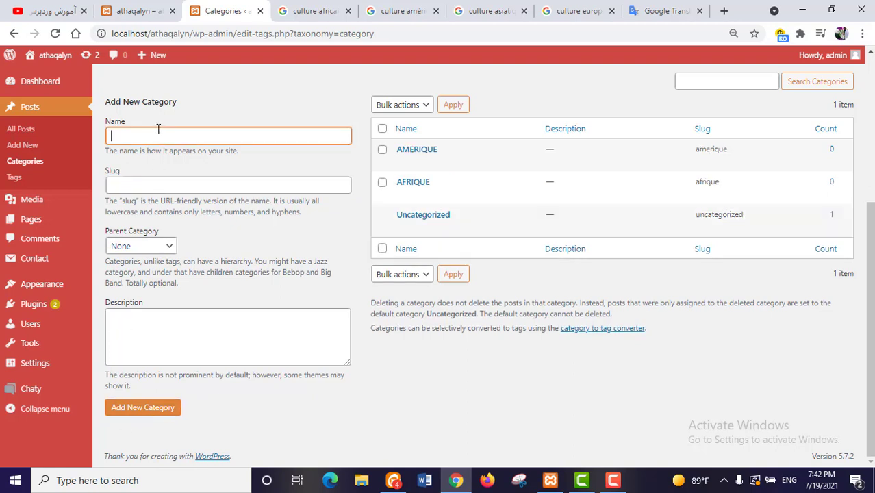
{"action": "type", "text": "ASIE"}
{"action": "left_click", "coordinate": [141, 187]}
{"action": "type", "text": "a"}
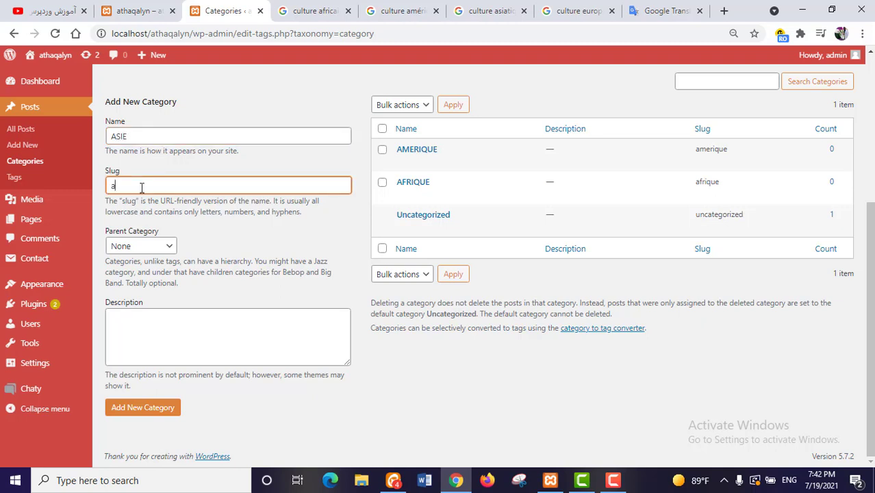
{"action": "type", "text": "sie"}
{"action": "left_click", "coordinate": [142, 409]}
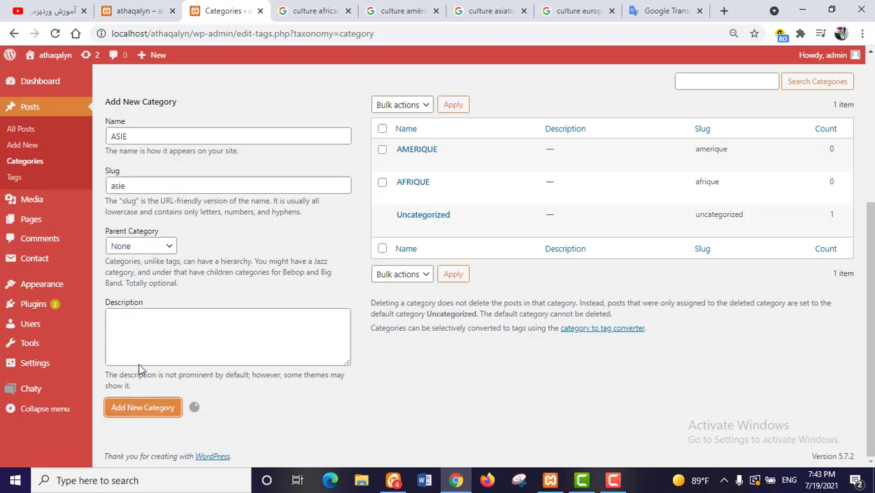
Step: Add a post category named EUROPE with the slug europe
{"action": "left_click", "coordinate": [134, 135]}
{"action": "type", "text": "eu"}
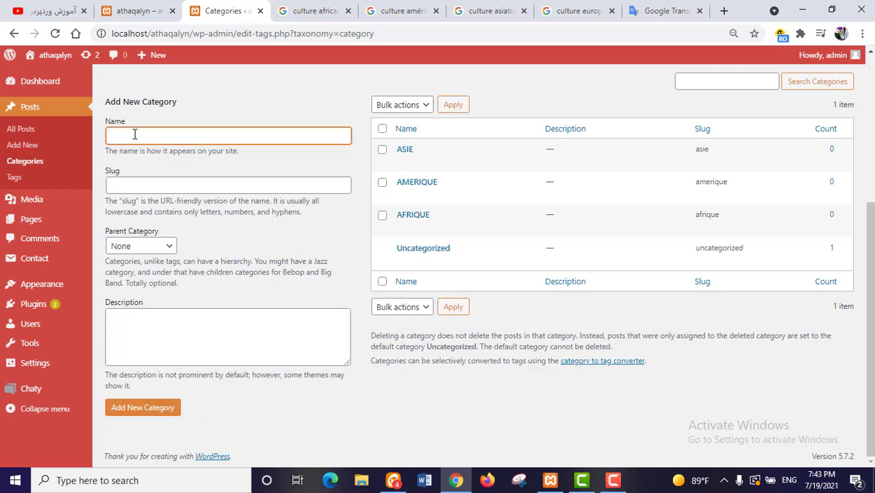
{"action": "type", "text": "ROPE"}
{"action": "left_click", "coordinate": [143, 184]}
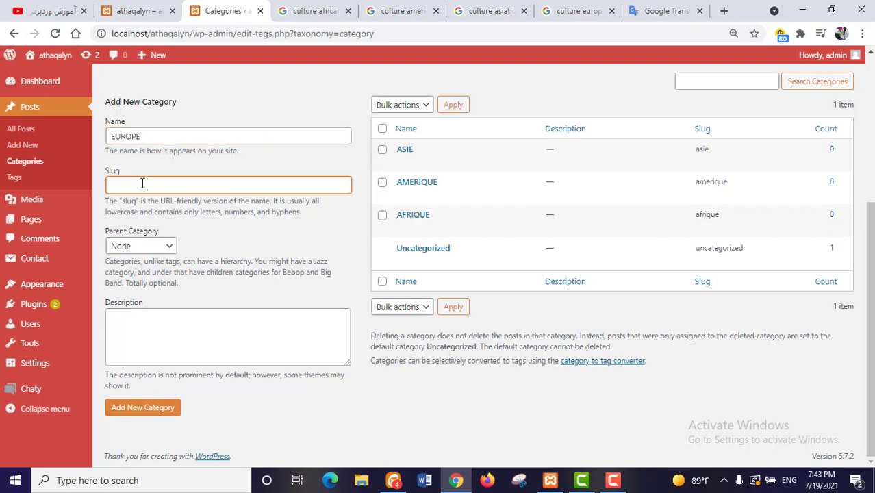
{"action": "type", "text": "europe"}
{"action": "left_click", "coordinate": [150, 410]}
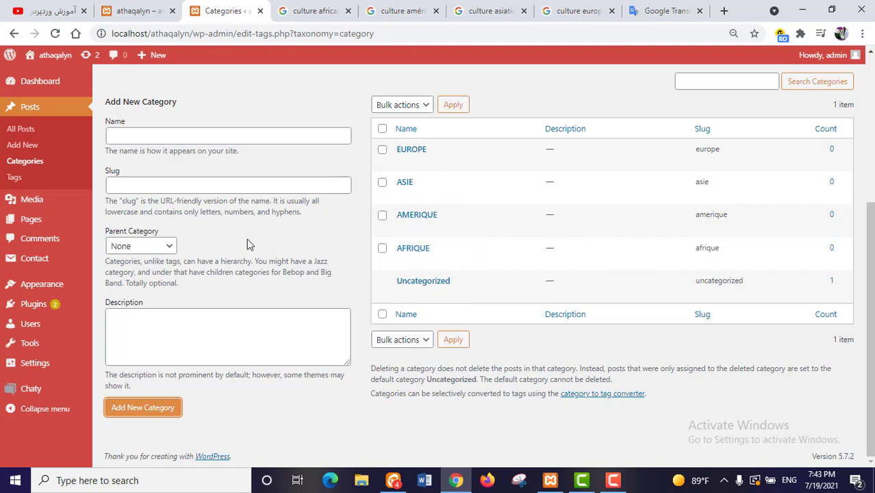
Step: Add the subcategory "culture africaine" under the parent AFRIQUE, using the same text as its slug
{"action": "left_click", "coordinate": [132, 139]}
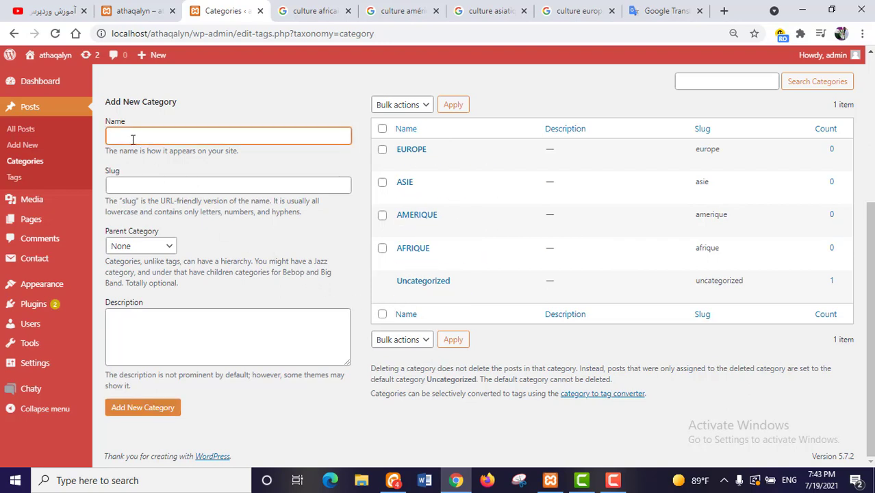
{"action": "type", "text": "culture africaine"}
{"action": "left_click", "coordinate": [140, 184]}
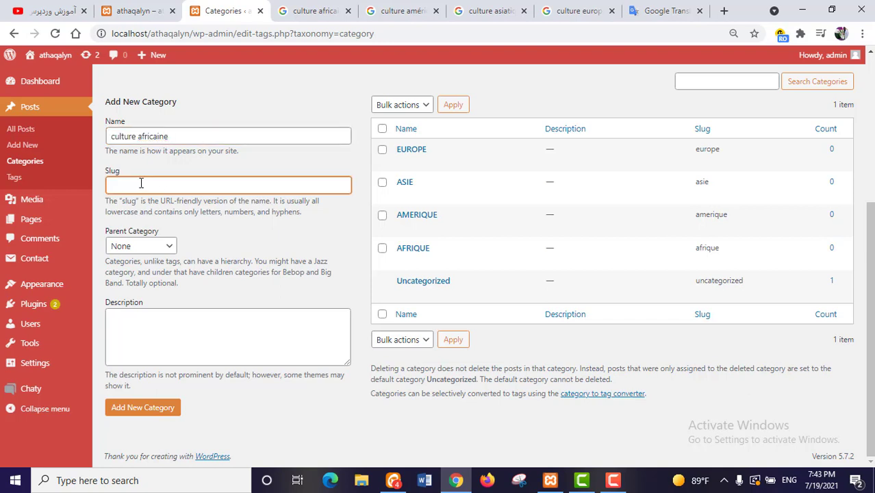
{"action": "type", "text": "culture africaine"}
{"action": "left_click", "coordinate": [146, 246]}
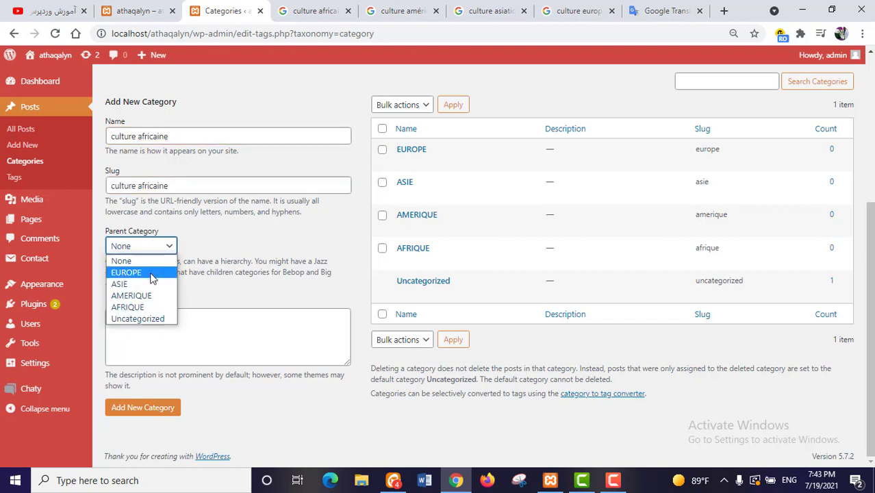
{"action": "left_click", "coordinate": [150, 309]}
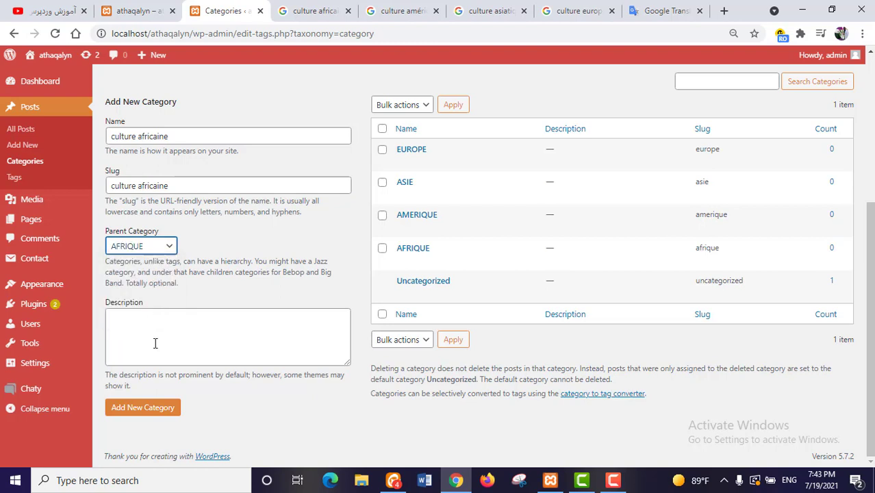
{"action": "left_click", "coordinate": [141, 410]}
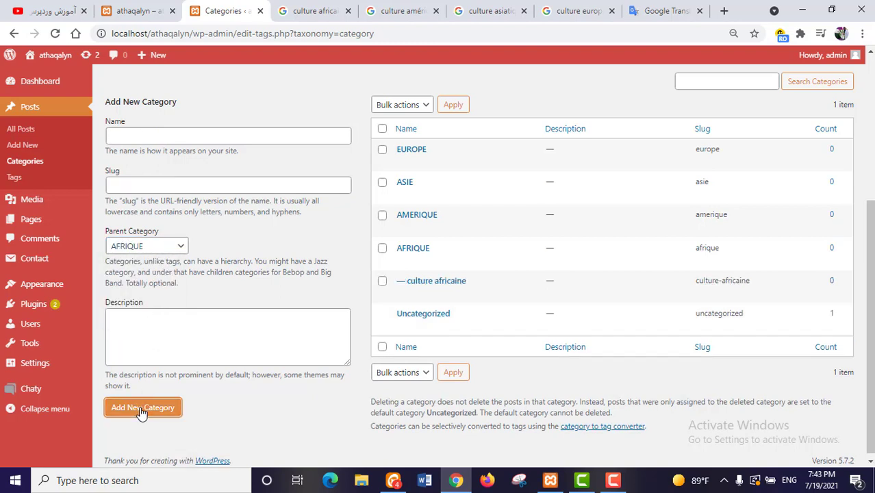
Step: Add the subcategory "culture américaine" under the parent AMERIQUE, using the same text as its slug
{"action": "left_click", "coordinate": [191, 132]}
{"action": "type", "text": "culture américaine"}
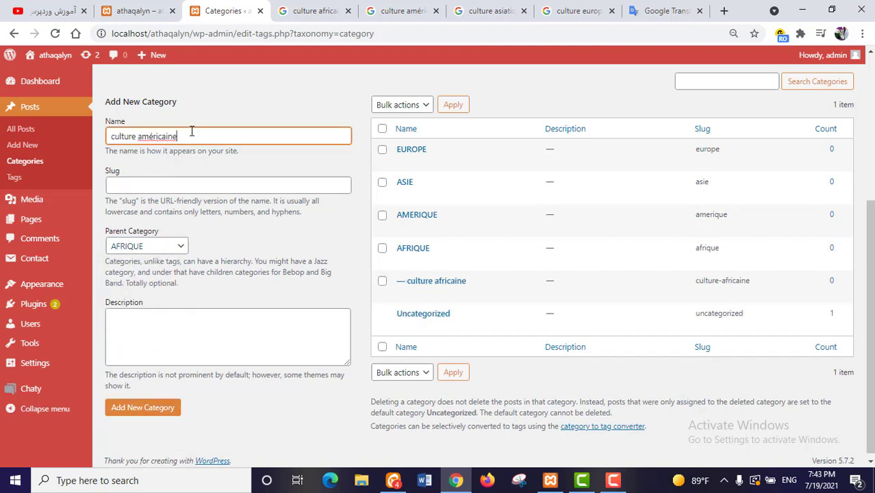
{"action": "left_click", "coordinate": [160, 181]}
{"action": "type", "text": "culture américaine"}
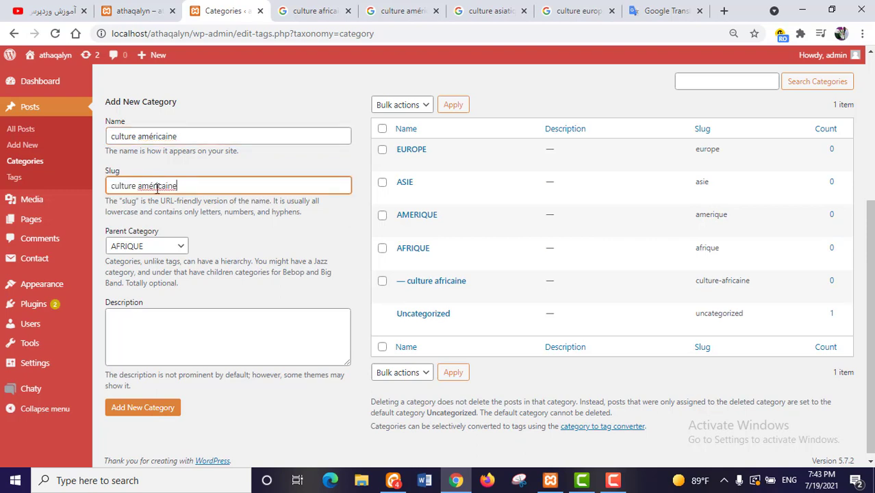
{"action": "left_click", "coordinate": [170, 252]}
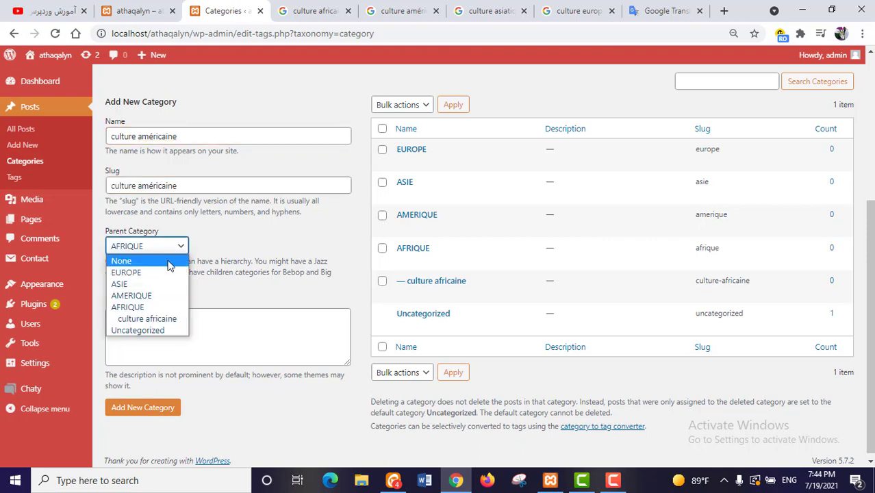
{"action": "left_click", "coordinate": [157, 295]}
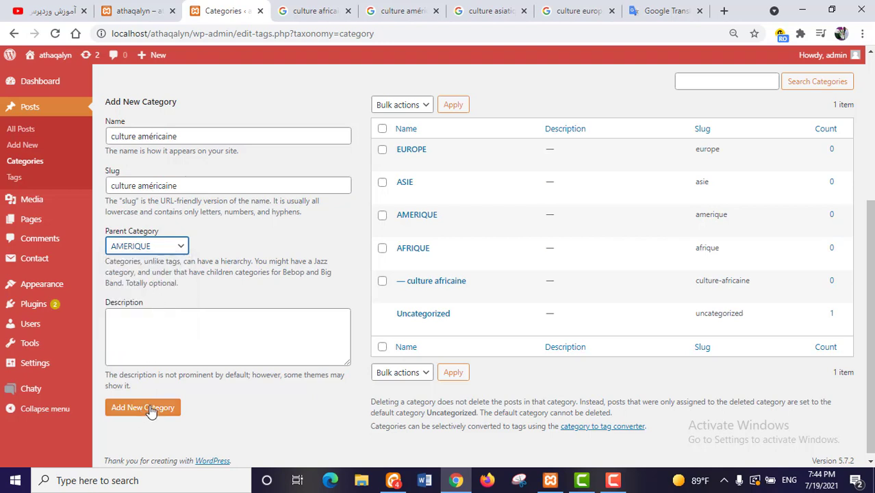
{"action": "left_click", "coordinate": [149, 409]}
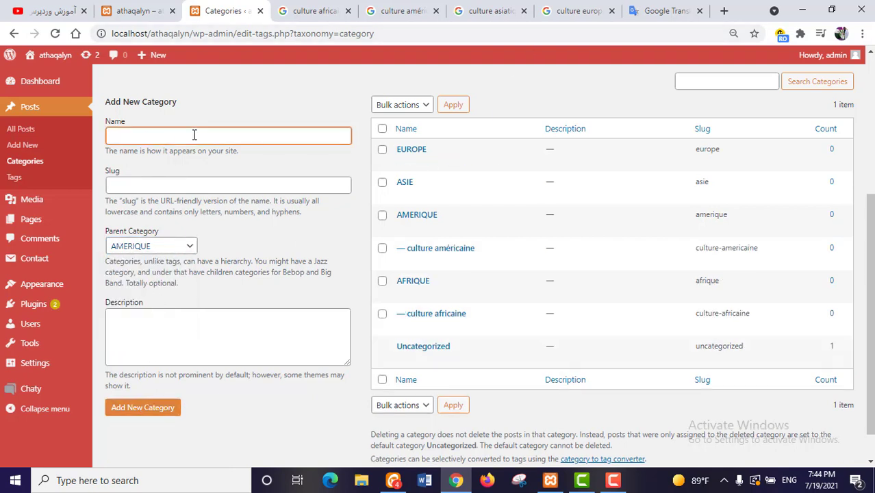
Step: Add the subcategory "culture asiatique" under the parent ASIE, using the same text as its slug
{"action": "type", "text": "culture asiatique"}
{"action": "left_click", "coordinate": [174, 183]}
{"action": "type", "text": "culture asiatique"}
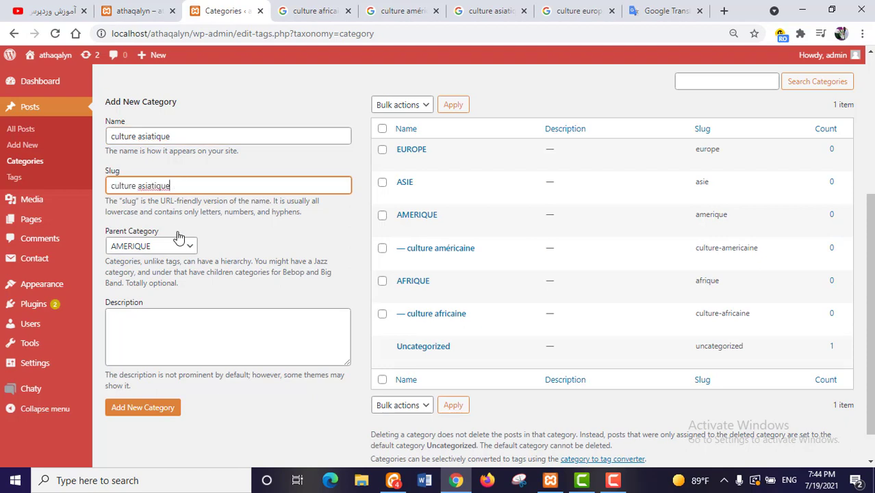
{"action": "left_click", "coordinate": [179, 245]}
{"action": "left_click", "coordinate": [167, 285]}
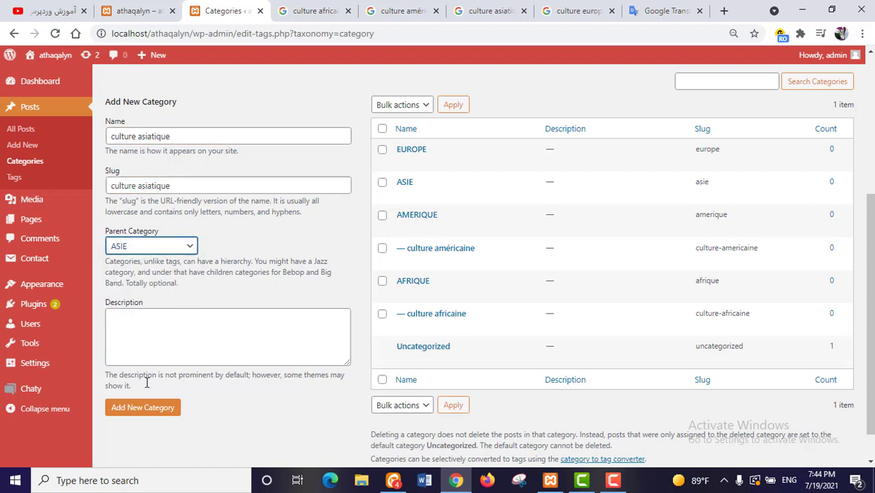
{"action": "left_click", "coordinate": [150, 408]}
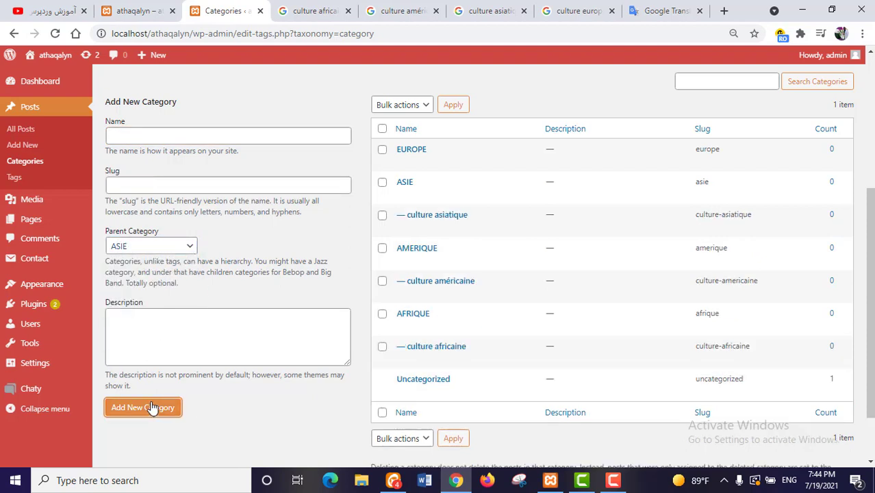
Step: Add the subcategory "culture européenne" under the parent EUROPE, using the same text as its slug
{"action": "left_click", "coordinate": [150, 137]}
{"action": "type", "text": "culture européenne"}
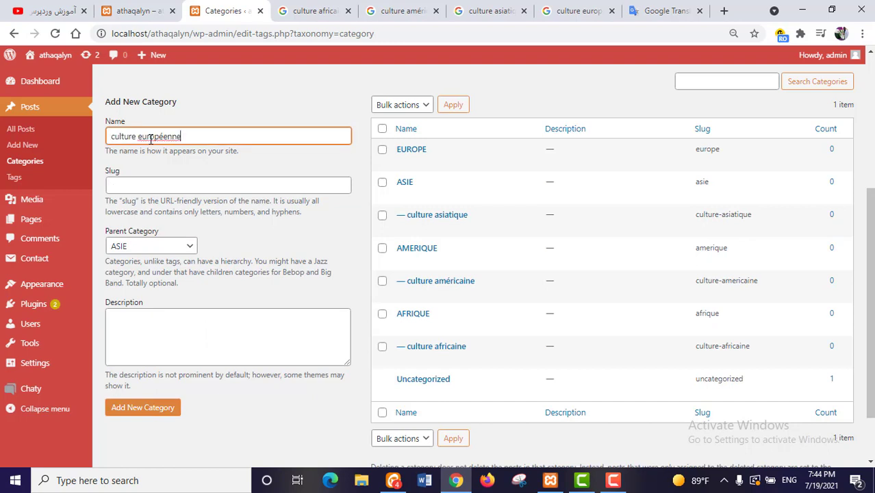
{"action": "left_click", "coordinate": [146, 182]}
{"action": "type", "text": "culture européenne"}
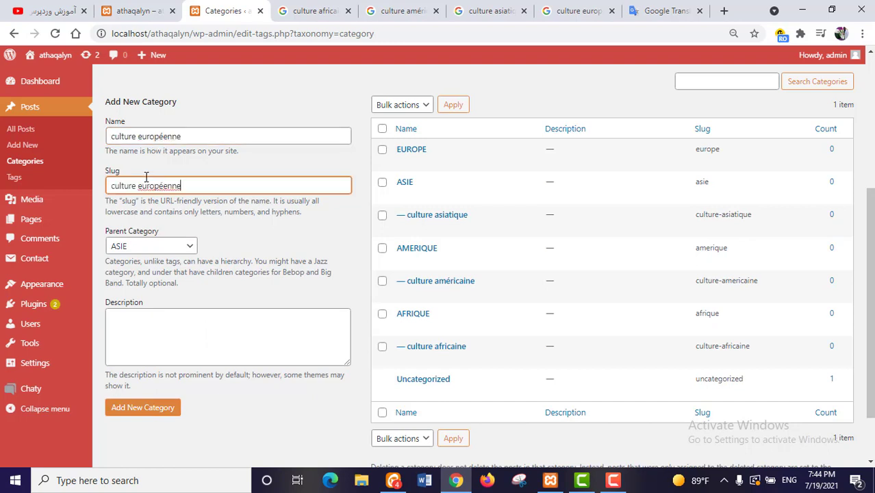
{"action": "left_click", "coordinate": [137, 248]}
{"action": "left_click", "coordinate": [137, 268]}
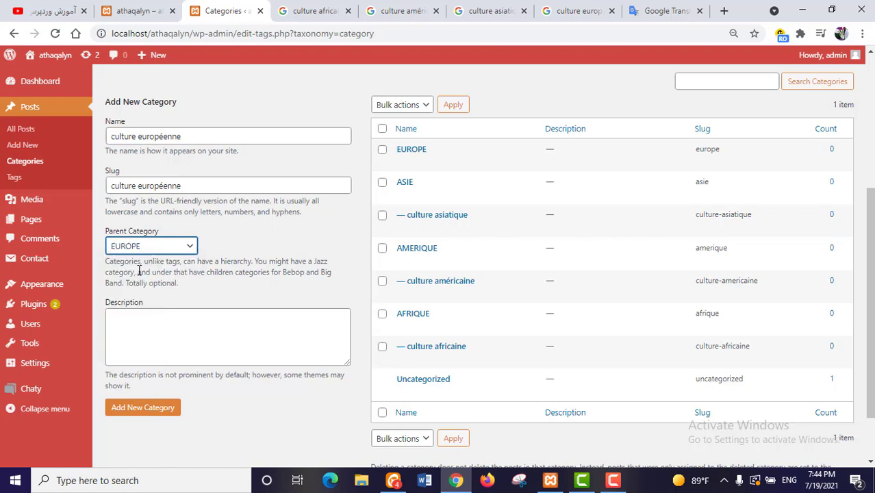
{"action": "left_click", "coordinate": [151, 409]}
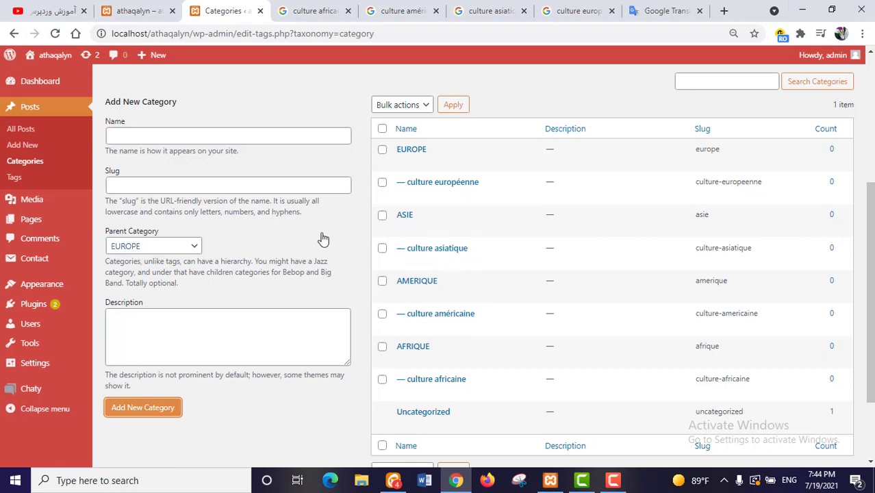
Step: Open the menu editor and reload the site's front page to check its current header navigation
{"action": "mouse_move", "coordinate": [31, 293]}
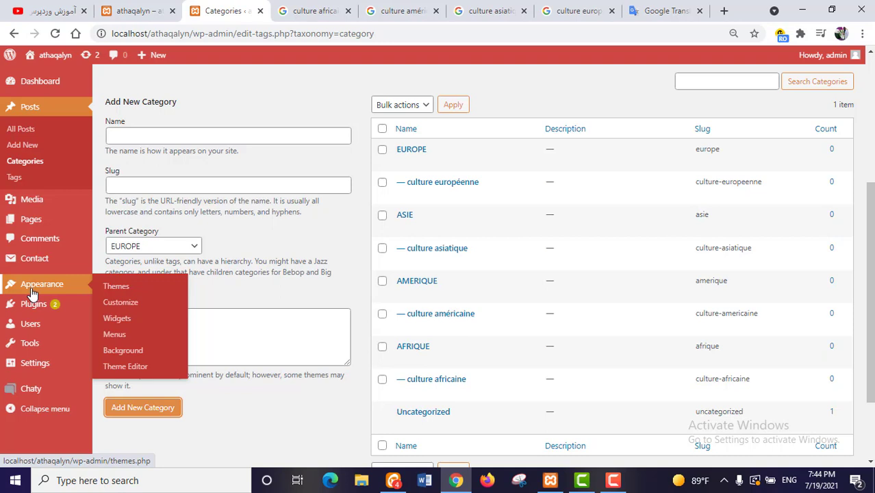
{"action": "left_click", "coordinate": [118, 337]}
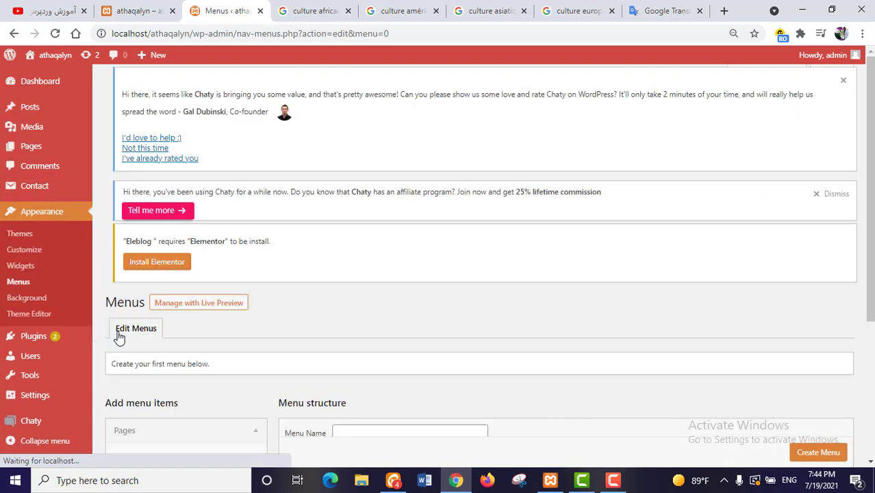
{"action": "left_click", "coordinate": [132, 14]}
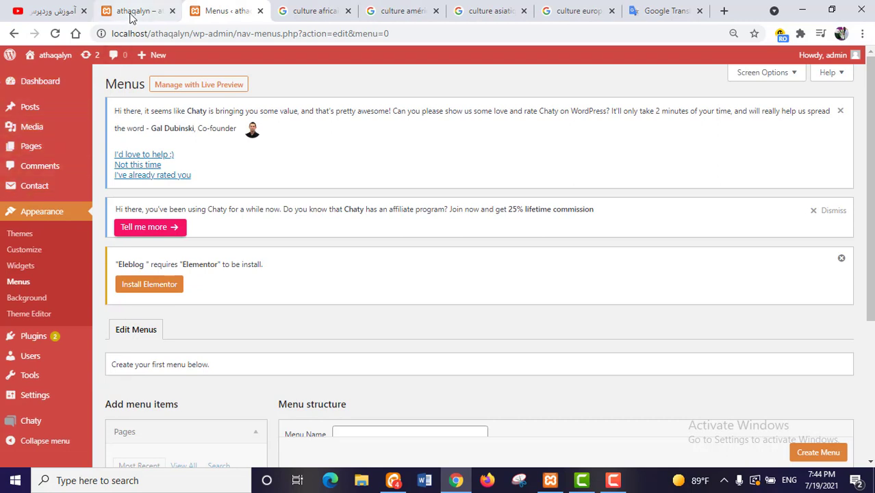
{"action": "left_click", "coordinate": [55, 33]}
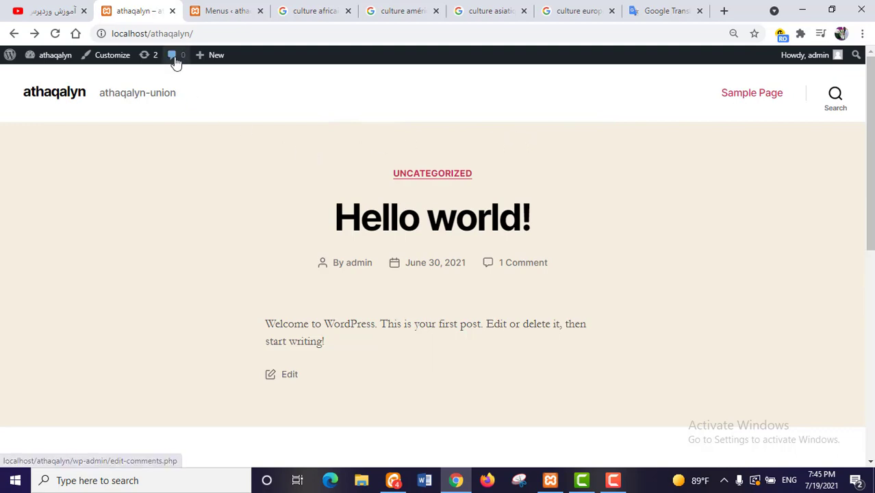
{"action": "left_click", "coordinate": [215, 12]}
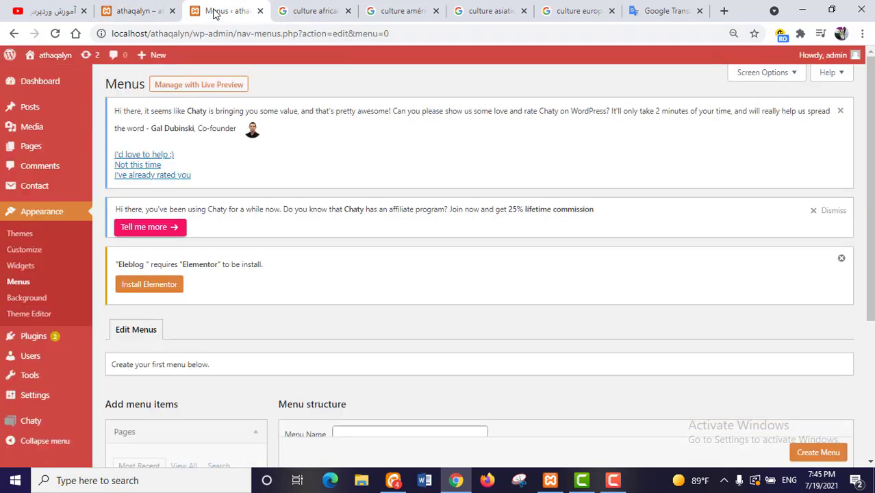
Step: Create a new navigation menu named "le monde" with the Desktop Horizontal Menu and Footer Menu display locations
{"action": "scroll", "coordinate": [231, 231], "scroll_direction": "down", "scroll_amount": 3}
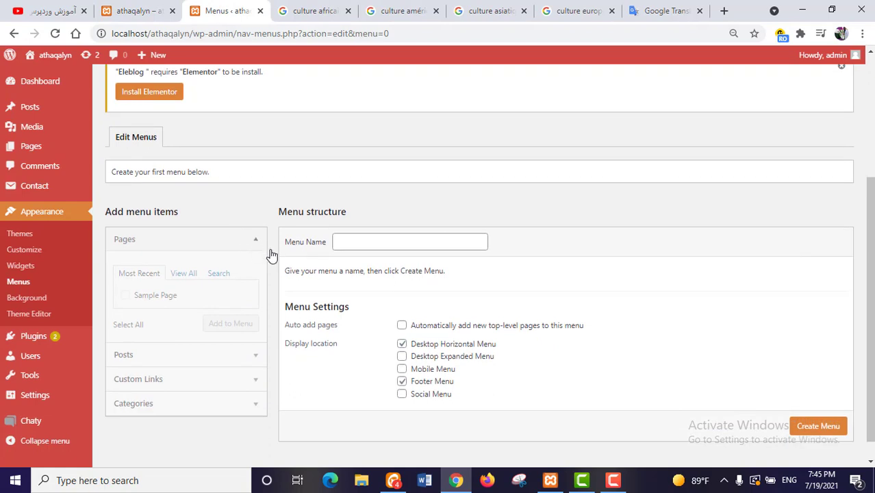
{"action": "left_click", "coordinate": [366, 243]}
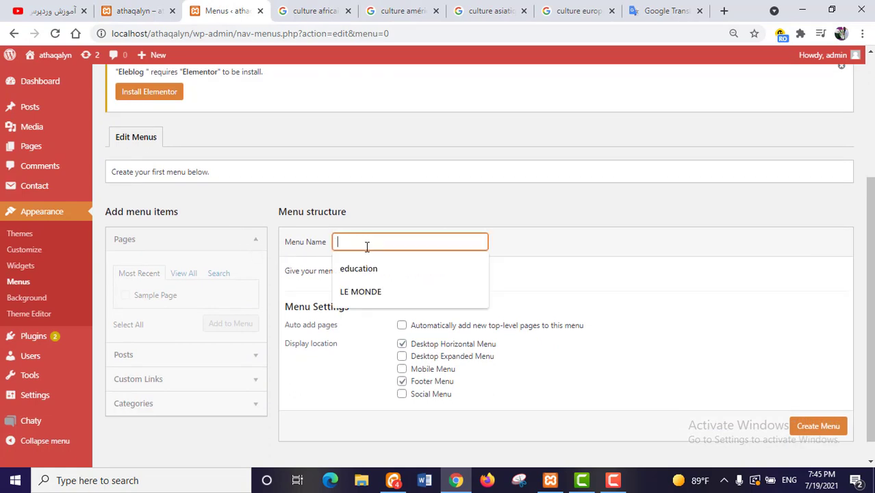
{"action": "type", "text": "le mo"}
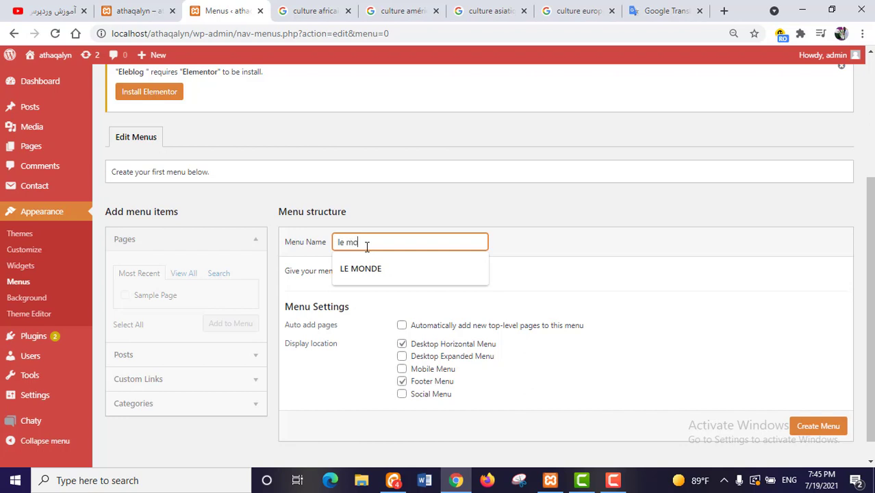
{"action": "type", "text": "nde"}
{"action": "left_click", "coordinate": [631, 248]}
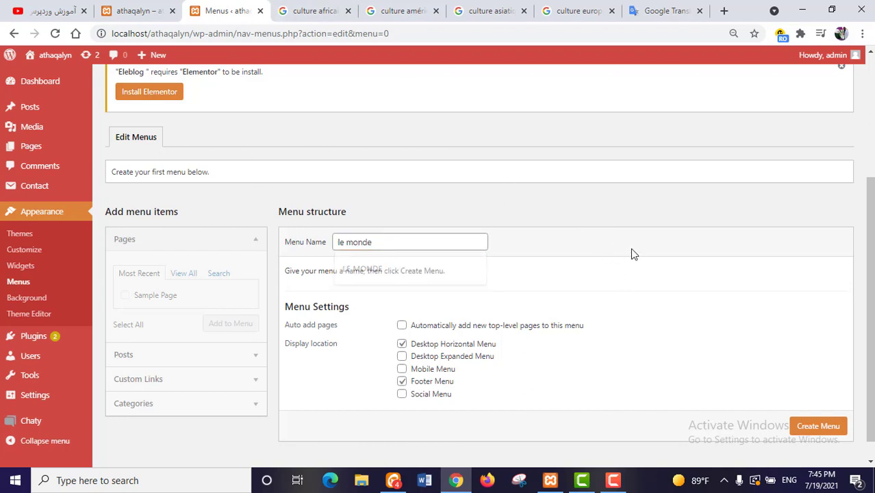
{"action": "scroll", "coordinate": [629, 261], "scroll_direction": "down", "scroll_amount": 1}
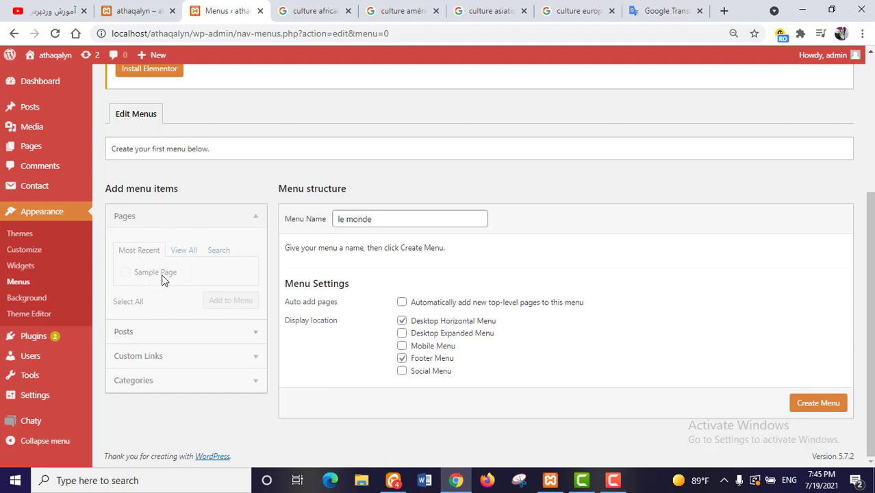
{"action": "left_click", "coordinate": [817, 409]}
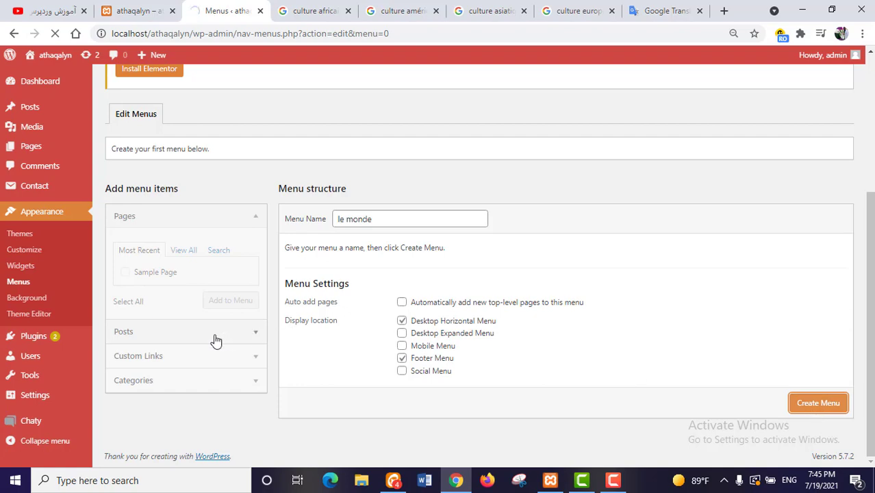
Step: Add all categories, including the continents, their culture subcategories and Uncategorized, to the le monde menu
{"action": "scroll", "coordinate": [181, 385], "scroll_direction": "down", "scroll_amount": 3}
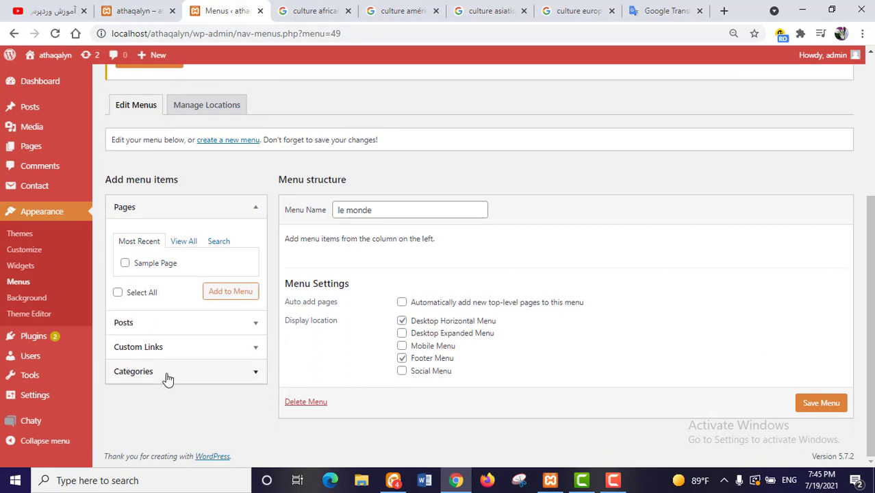
{"action": "left_click", "coordinate": [202, 381]}
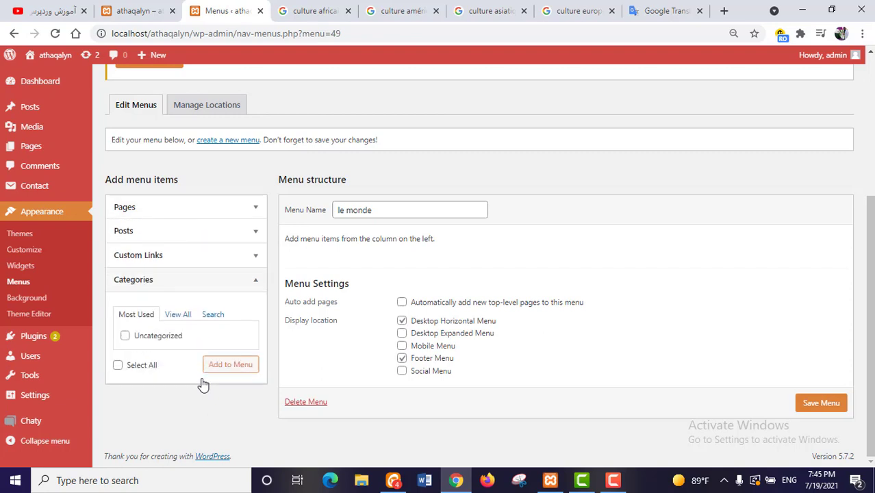
{"action": "left_click", "coordinate": [177, 314]}
{"action": "scroll", "coordinate": [178, 314], "scroll_direction": "down", "scroll_amount": 1}
{"action": "scroll", "coordinate": [180, 346], "scroll_direction": "down", "scroll_amount": 1}
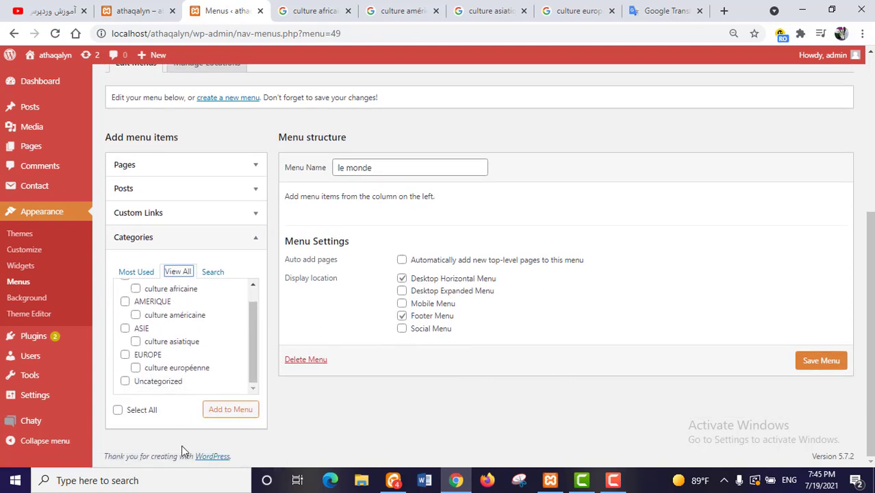
{"action": "left_click", "coordinate": [117, 411]}
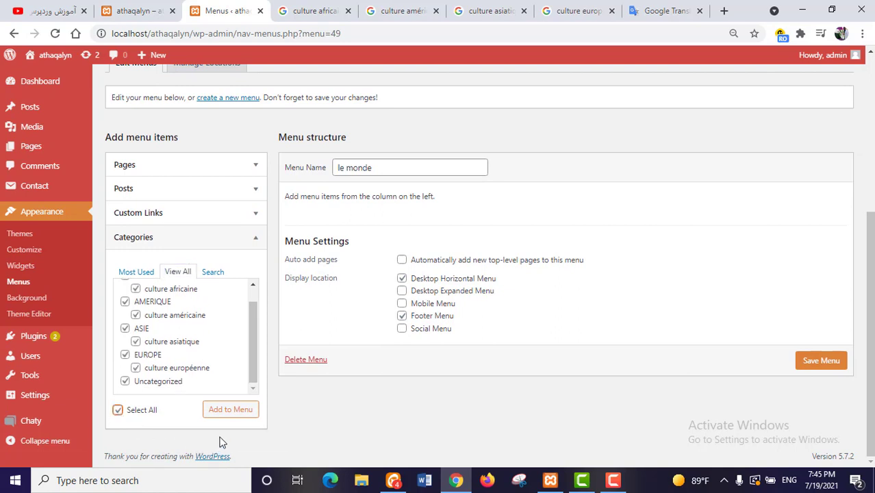
{"action": "left_click", "coordinate": [231, 414]}
Step: Assign the menu to the Desktop Horizontal Menu and Footer Menu locations, comparing these places with the site's front page
{"action": "scroll", "coordinate": [548, 367], "scroll_direction": "down", "scroll_amount": 1}
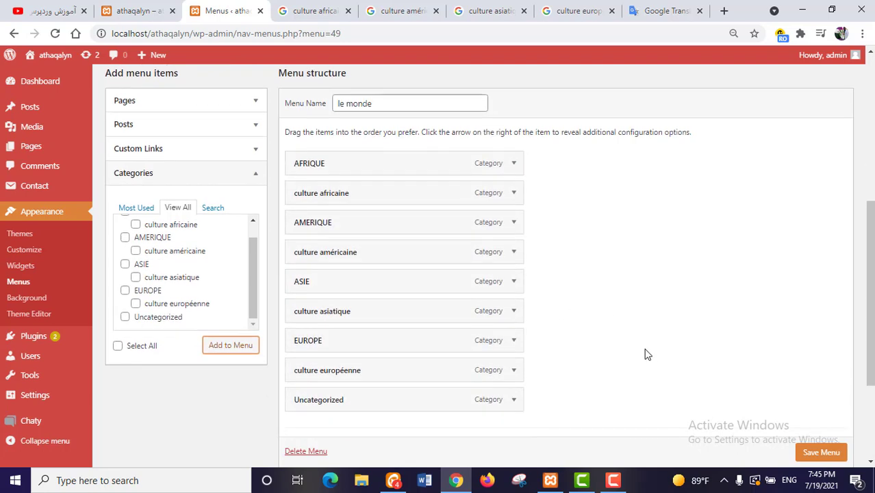
{"action": "scroll", "coordinate": [643, 363], "scroll_direction": "down", "scroll_amount": 3}
{"action": "scroll", "coordinate": [643, 371], "scroll_direction": "up", "scroll_amount": 1}
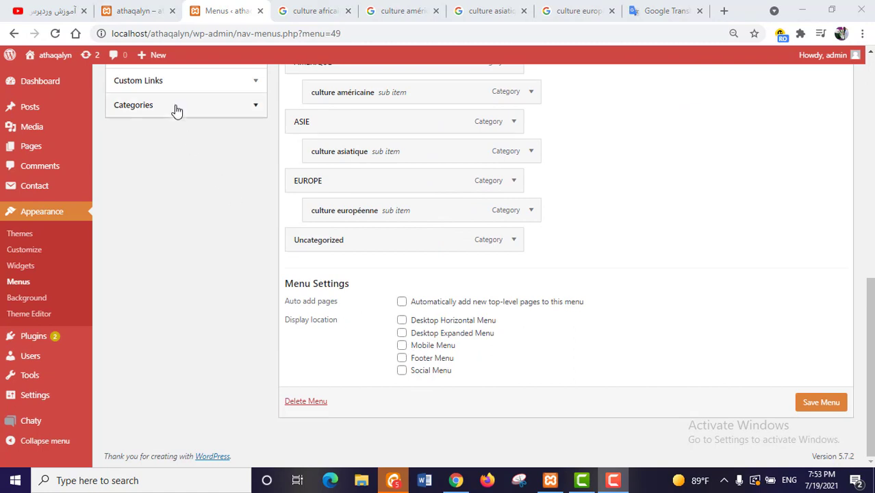
{"action": "left_click", "coordinate": [146, 20]}
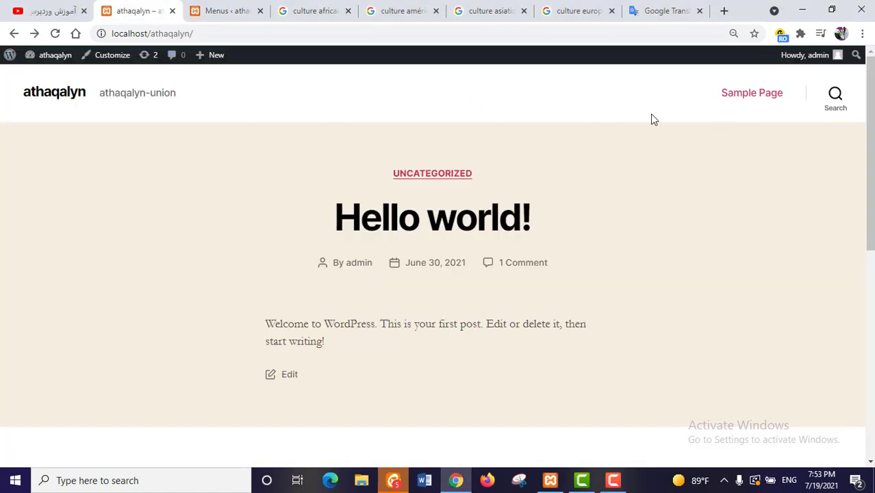
{"action": "left_click", "coordinate": [220, 18]}
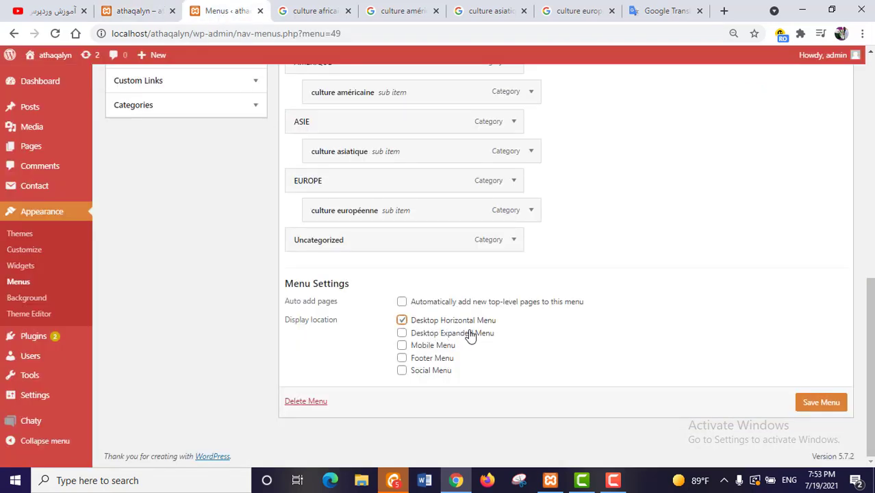
{"action": "left_click", "coordinate": [140, 11]}
{"action": "scroll", "coordinate": [340, 279], "scroll_direction": "down", "scroll_amount": 2}
{"action": "scroll", "coordinate": [340, 278], "scroll_direction": "down", "scroll_amount": 1}
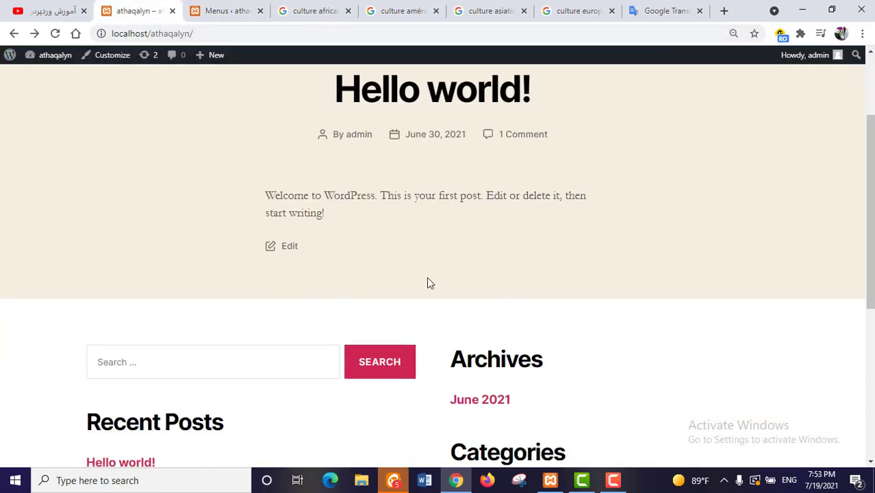
{"action": "left_click", "coordinate": [223, 11]}
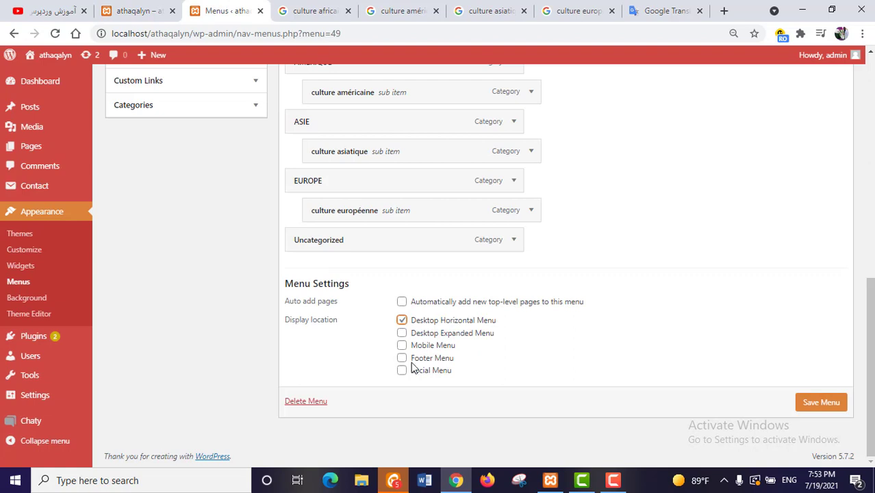
Step: Save the le monde menu and reload the site's front page to check the navigation
{"action": "left_click", "coordinate": [821, 403]}
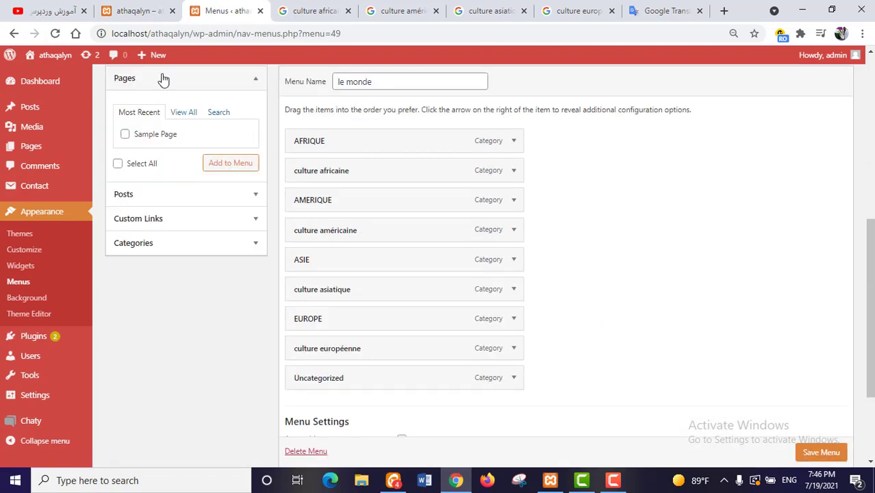
{"action": "left_click", "coordinate": [132, 11]}
{"action": "left_click", "coordinate": [55, 34]}
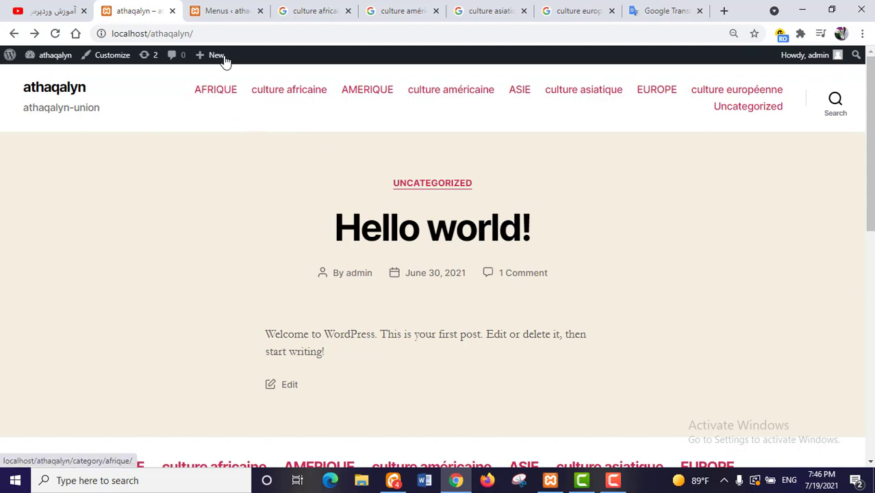
Step: Nest each culture category as a sub item under AFRIQUE, AMERIQUE, ASIE and EUROPE, and save the menu
{"action": "left_click", "coordinate": [220, 14]}
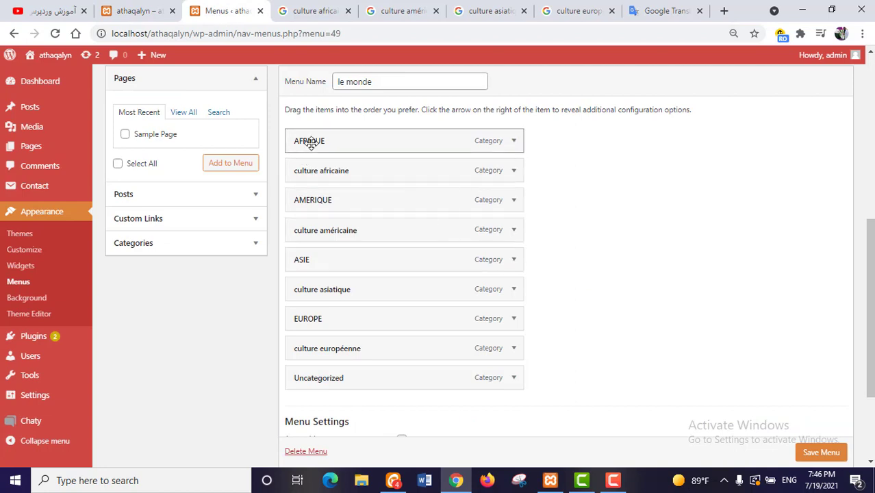
{"action": "left_click_drag", "start_coordinate": [304, 174], "coordinate": [332, 171]}
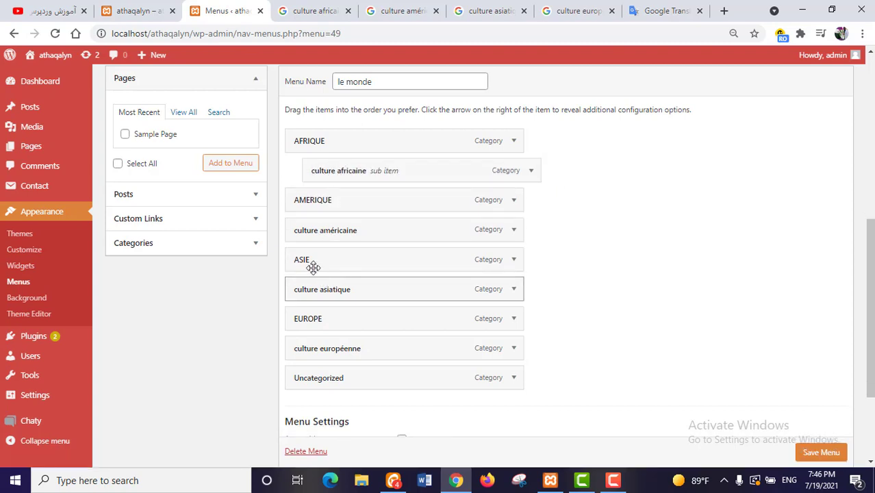
{"action": "left_click_drag", "start_coordinate": [310, 238], "coordinate": [328, 235]}
{"action": "left_click_drag", "start_coordinate": [323, 289], "coordinate": [342, 295]}
{"action": "left_click_drag", "start_coordinate": [339, 348], "coordinate": [437, 348]}
{"action": "scroll", "coordinate": [566, 342], "scroll_direction": "down", "scroll_amount": 3}
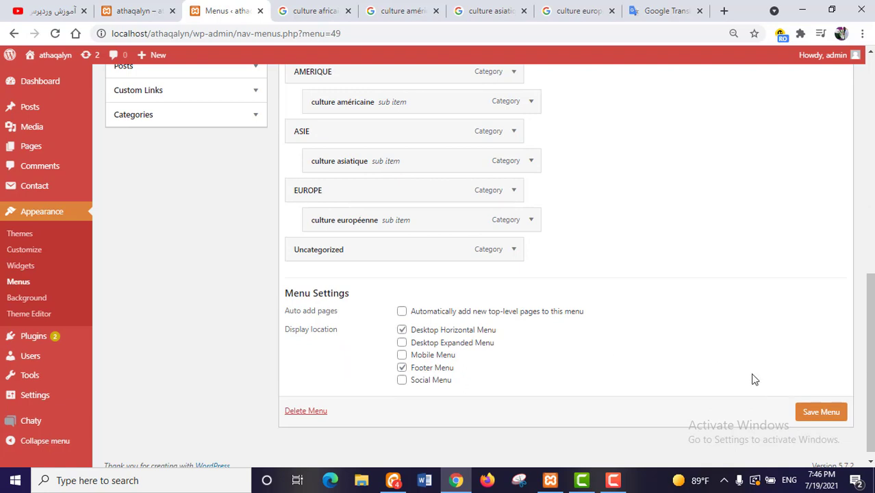
{"action": "left_click", "coordinate": [822, 414]}
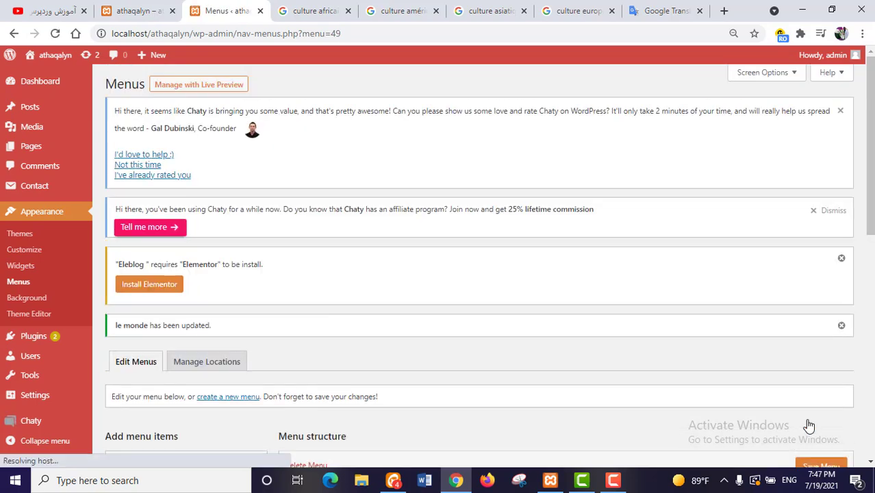
Step: Check the submenus under the continent entries in the front page's header navigation
{"action": "left_click", "coordinate": [132, 13]}
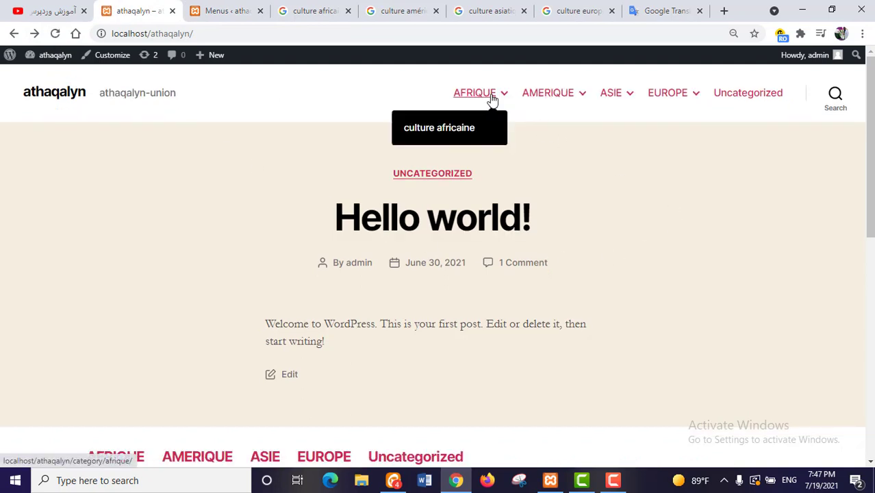
{"action": "mouse_move", "coordinate": [546, 100]}
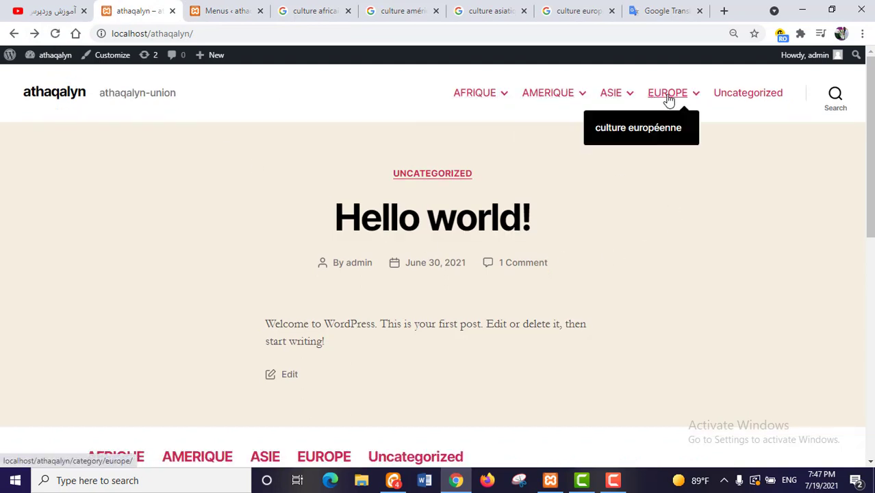